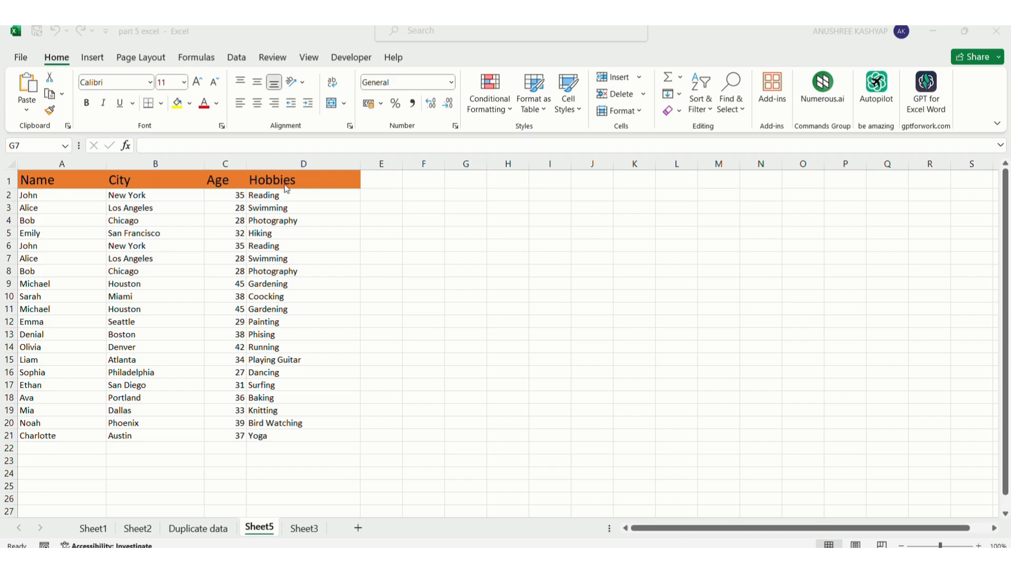
left_click(382, 256)
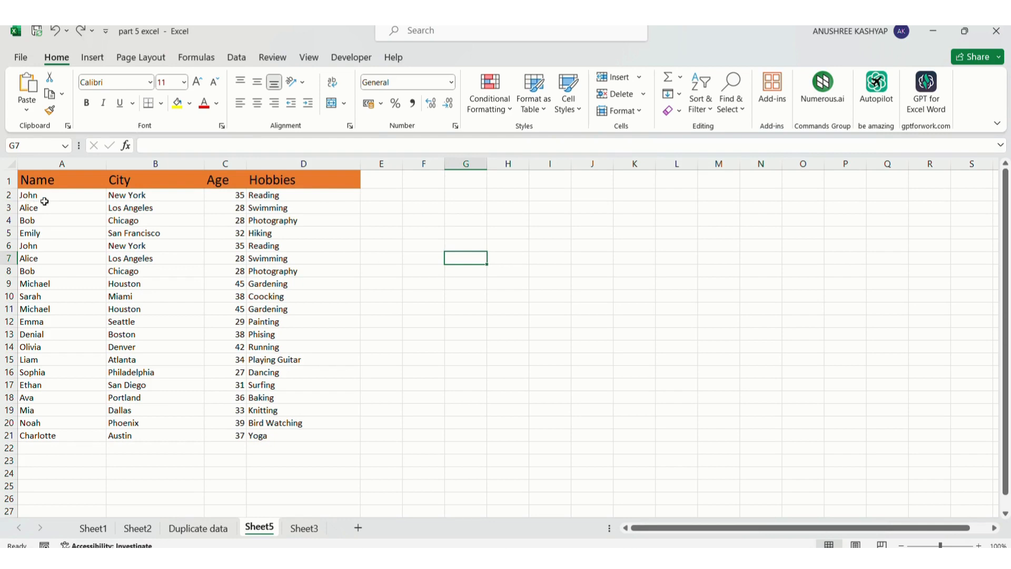
left_click(33, 247)
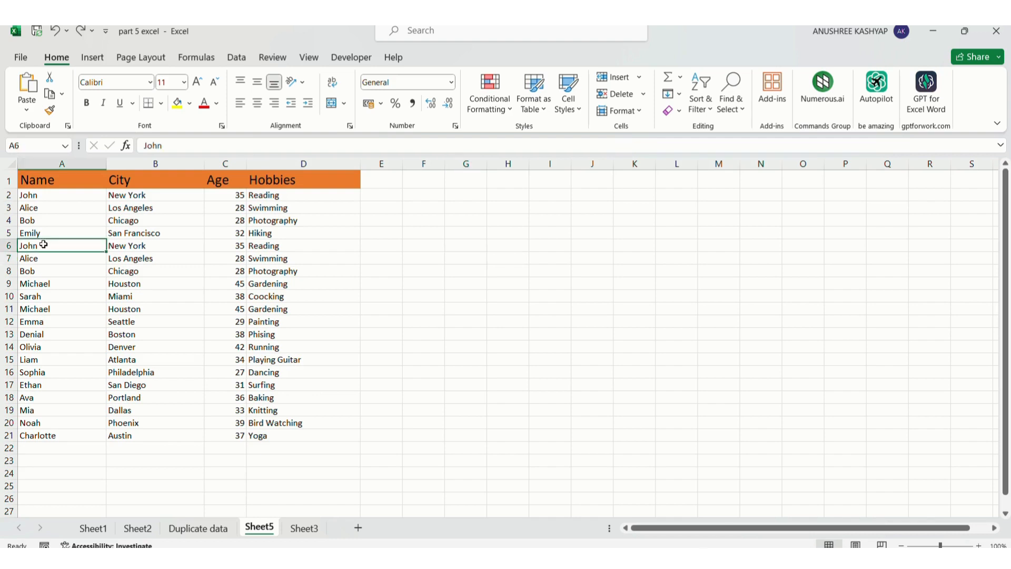
left_click(56, 195)
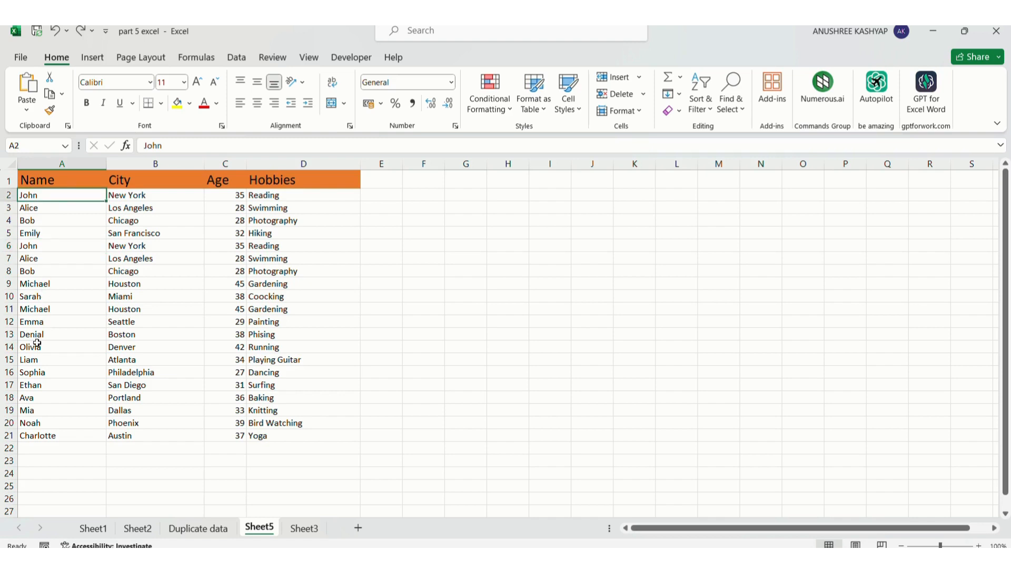
left_click(37, 373)
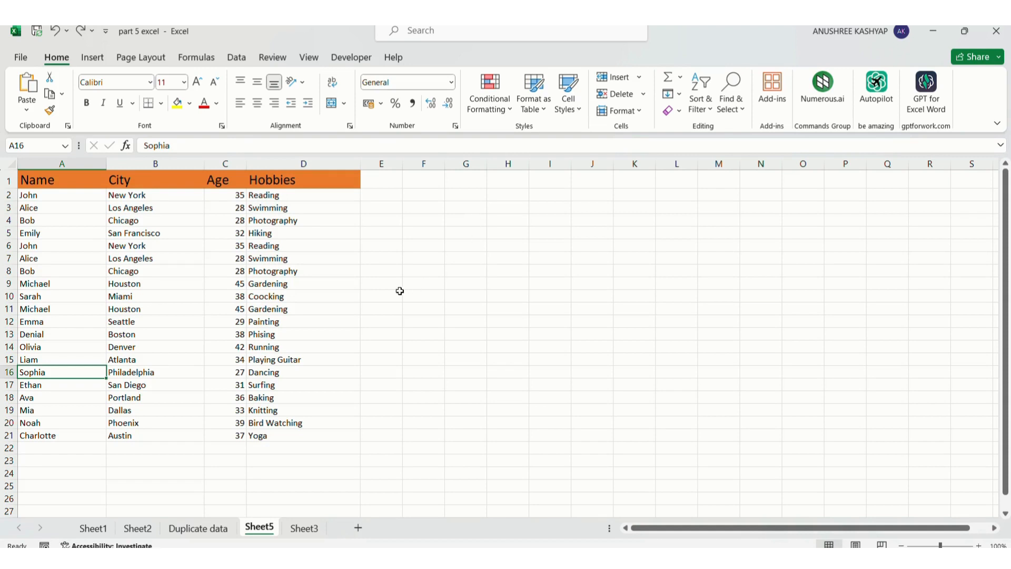
left_click(302, 246)
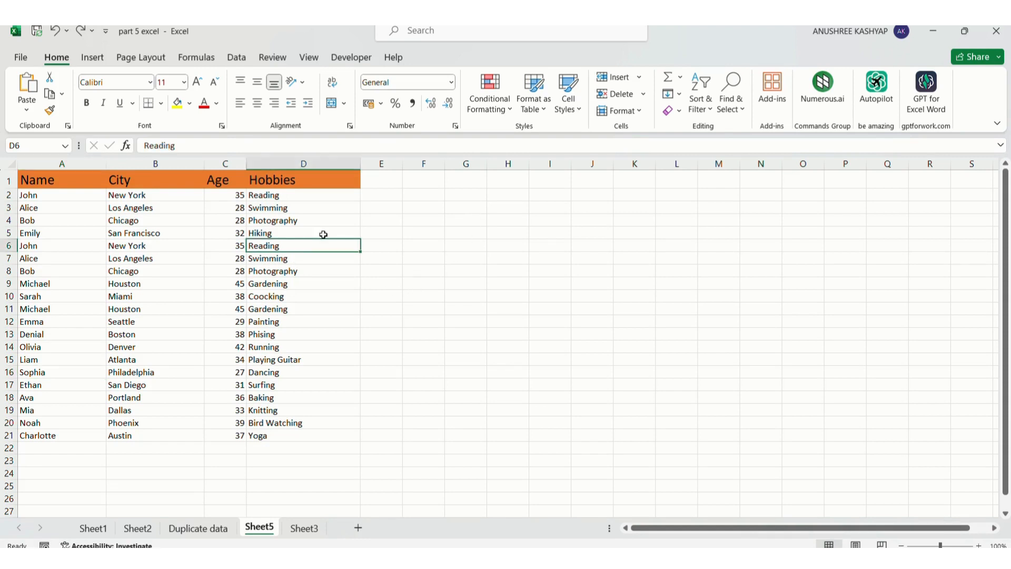
left_click(503, 114)
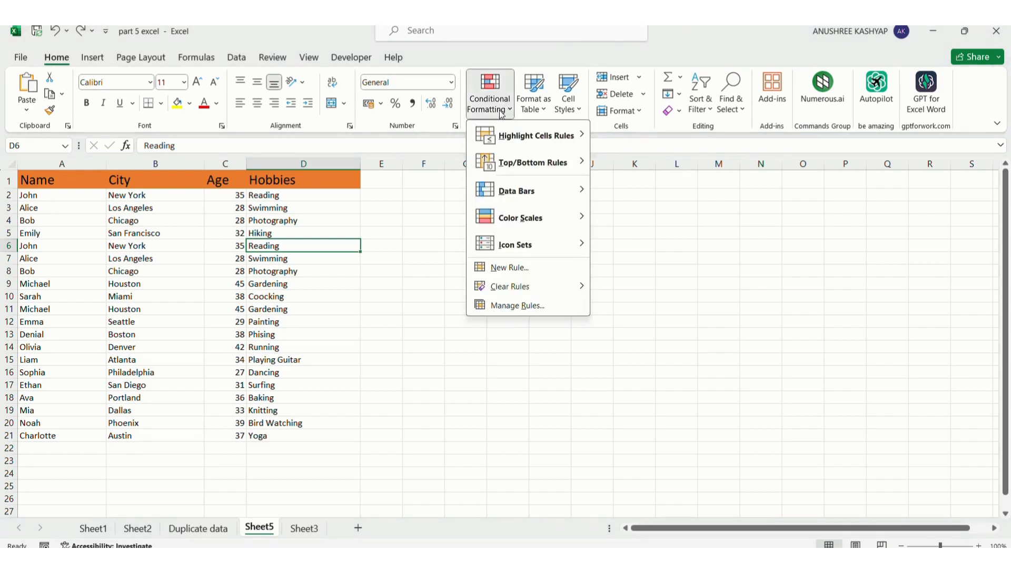
mouse_move(509, 140)
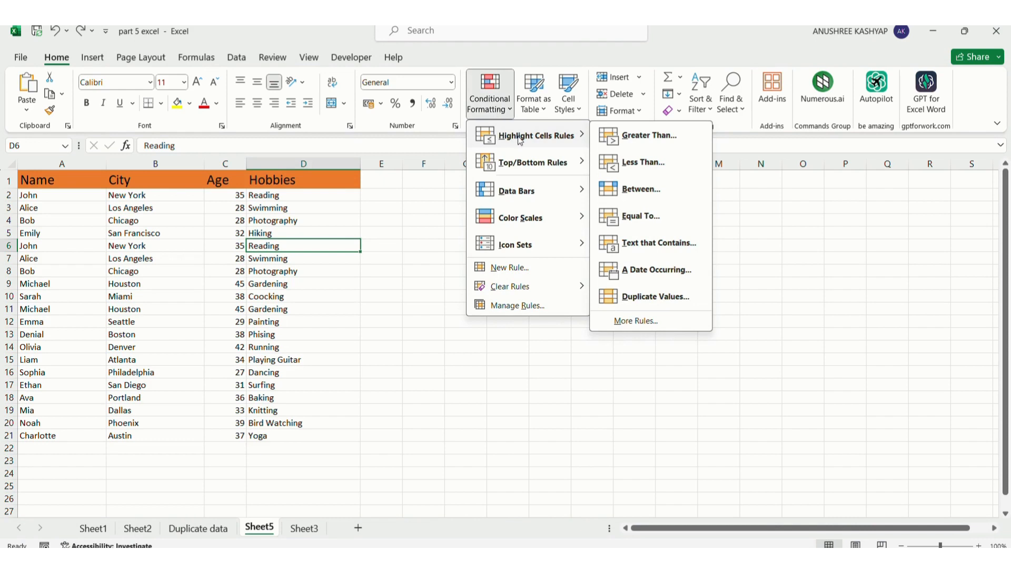
left_click(667, 298)
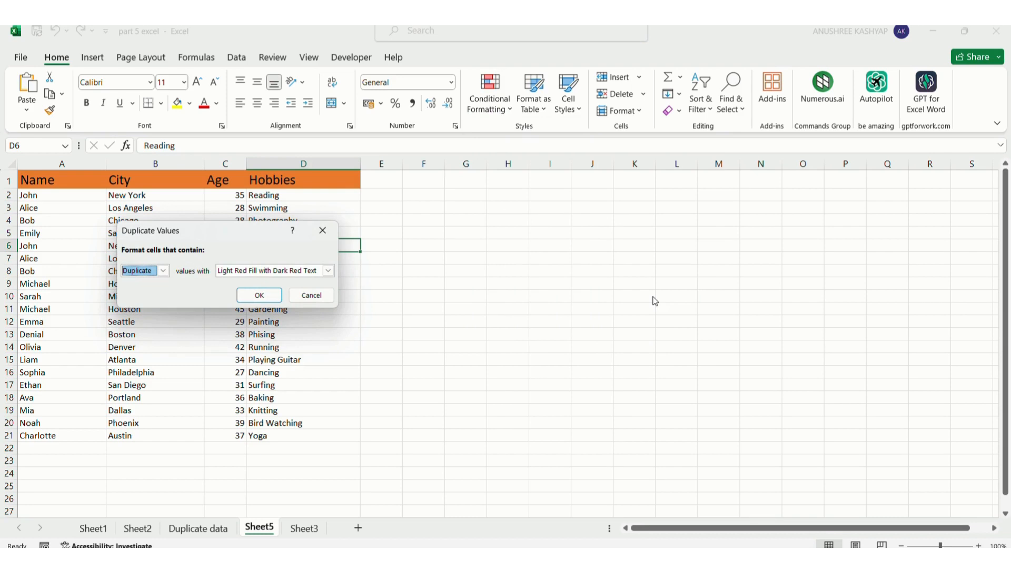
left_click(326, 233)
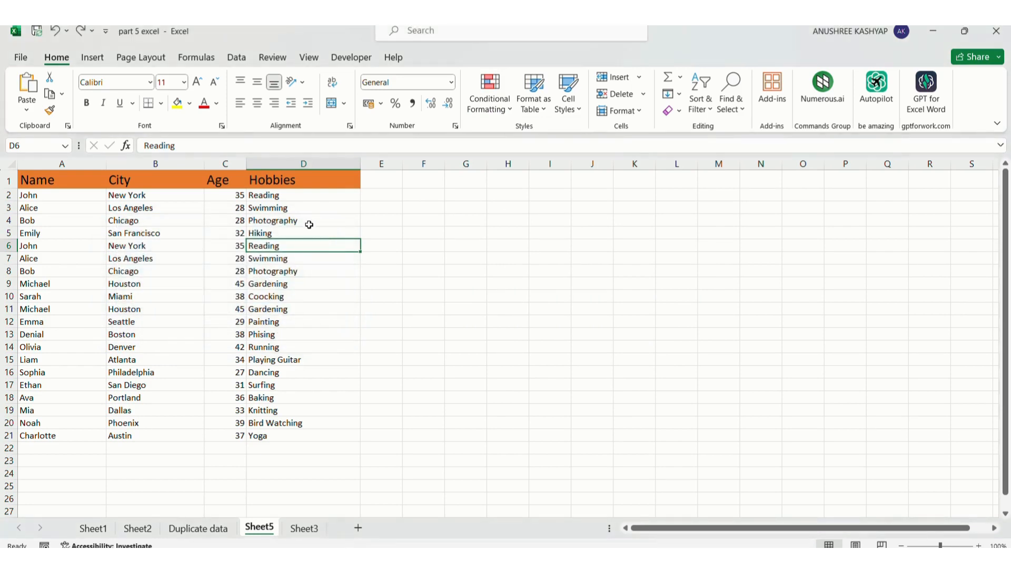
Start a Duplicate Values highlighting rule on the whole data table A1:D21 and preview it for unique values.
left_click(169, 225)
key("ctrl+a")
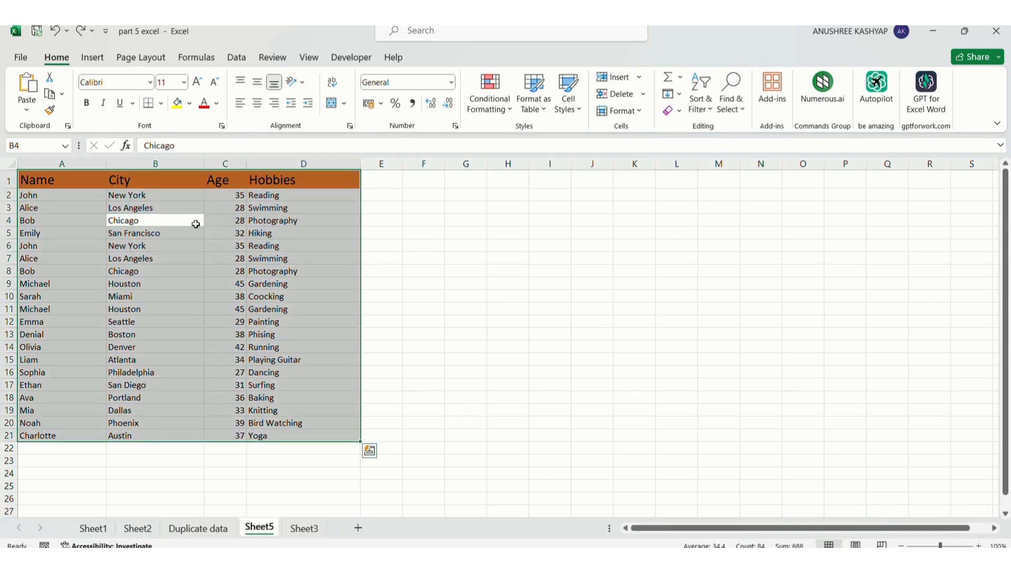
left_click(507, 108)
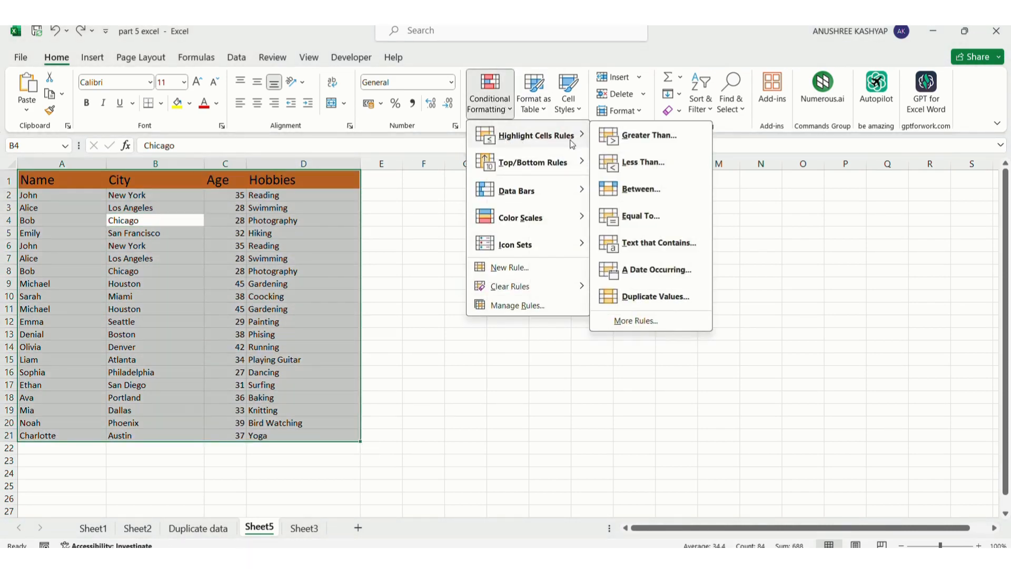
left_click(647, 298)
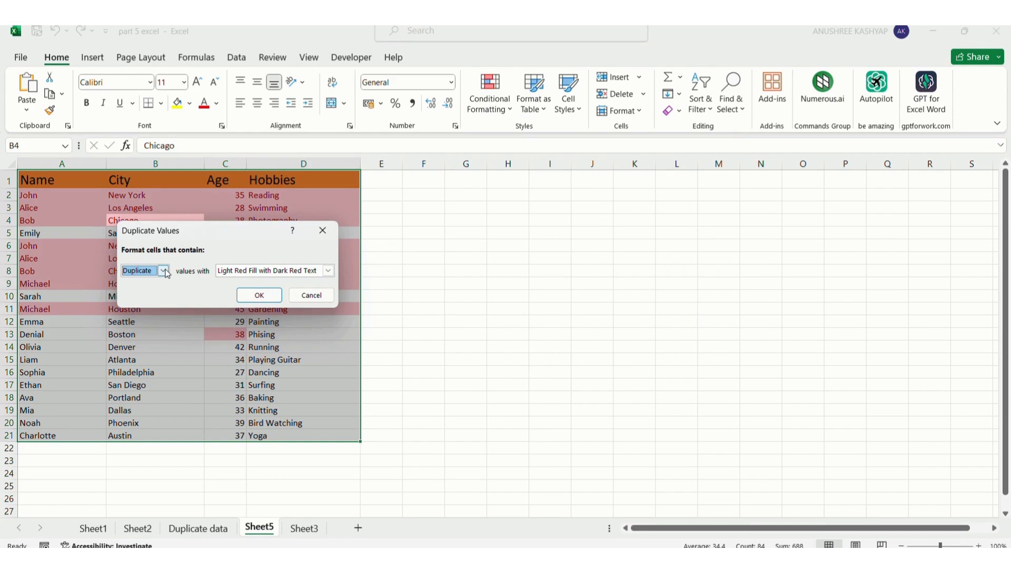
left_click(164, 271)
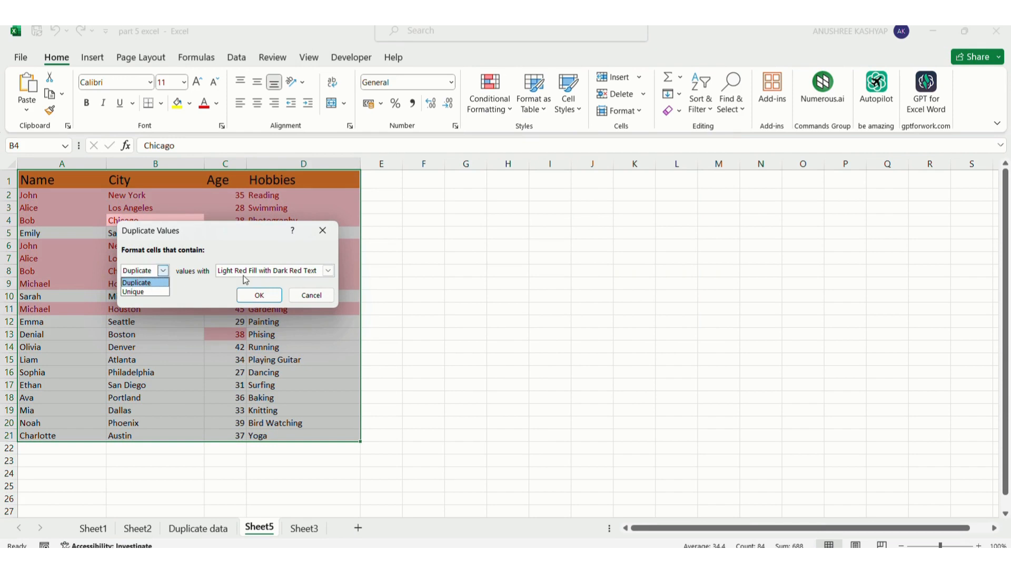
left_click(134, 292)
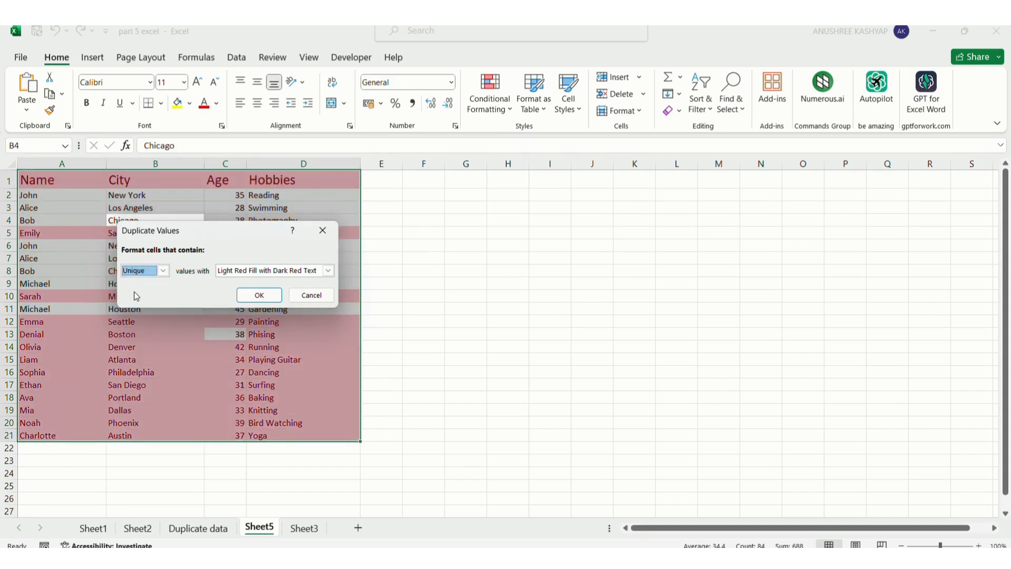
left_click(251, 273)
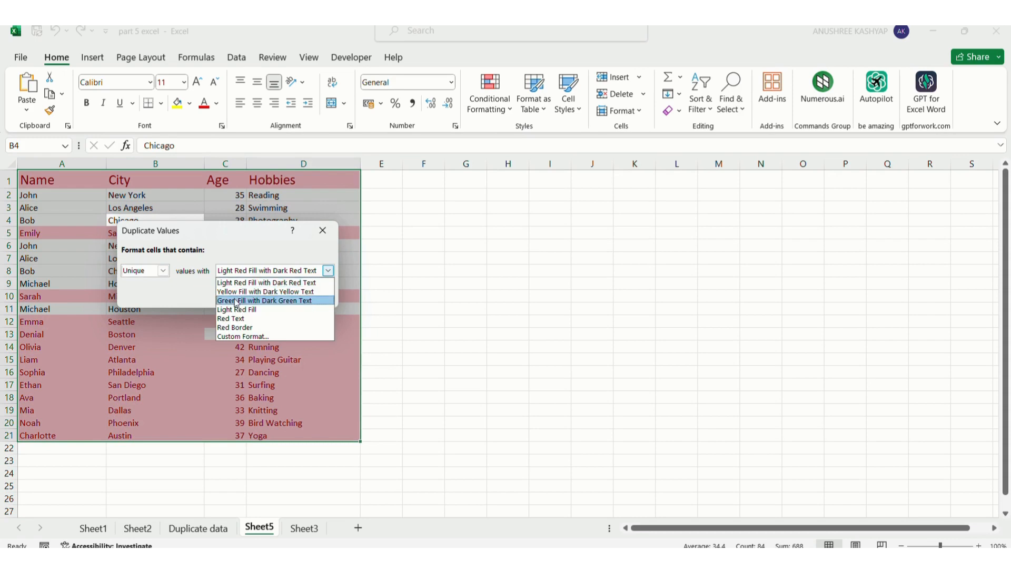
left_click(167, 272)
Apply the highlighting rule to duplicate values using Light Red Fill with Dark Red Text.
left_click(164, 271)
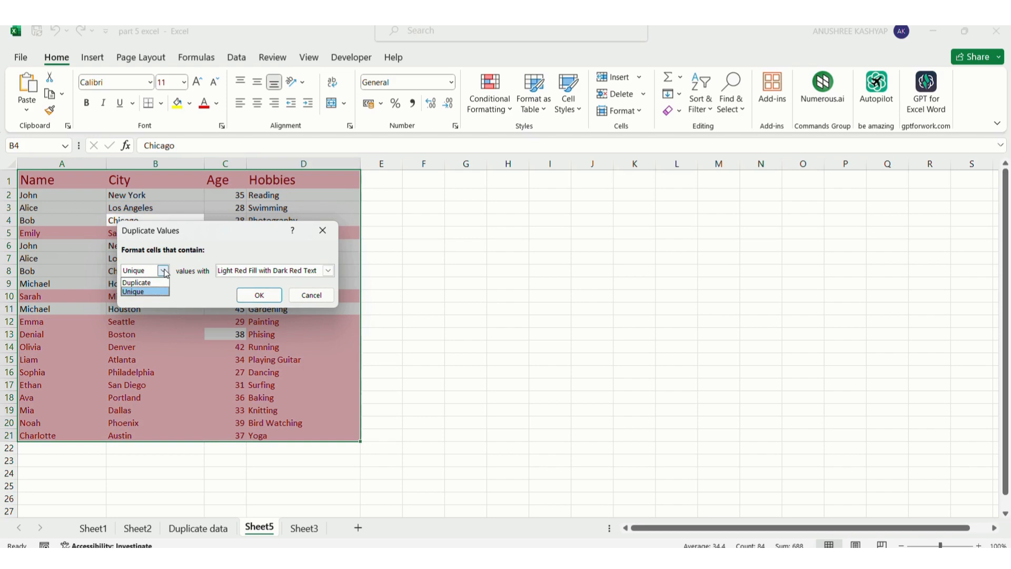
left_click(136, 283)
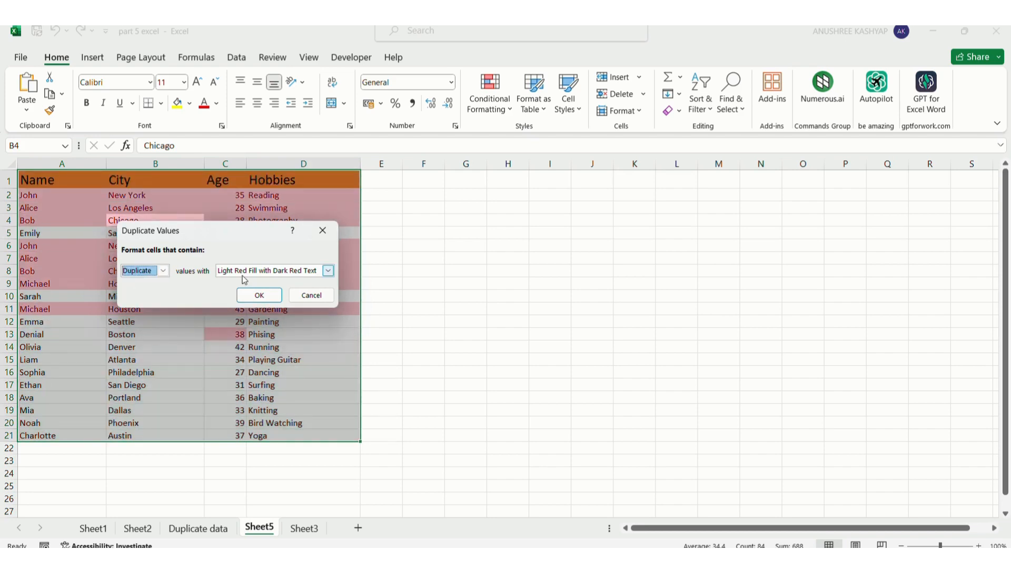
left_click(262, 296)
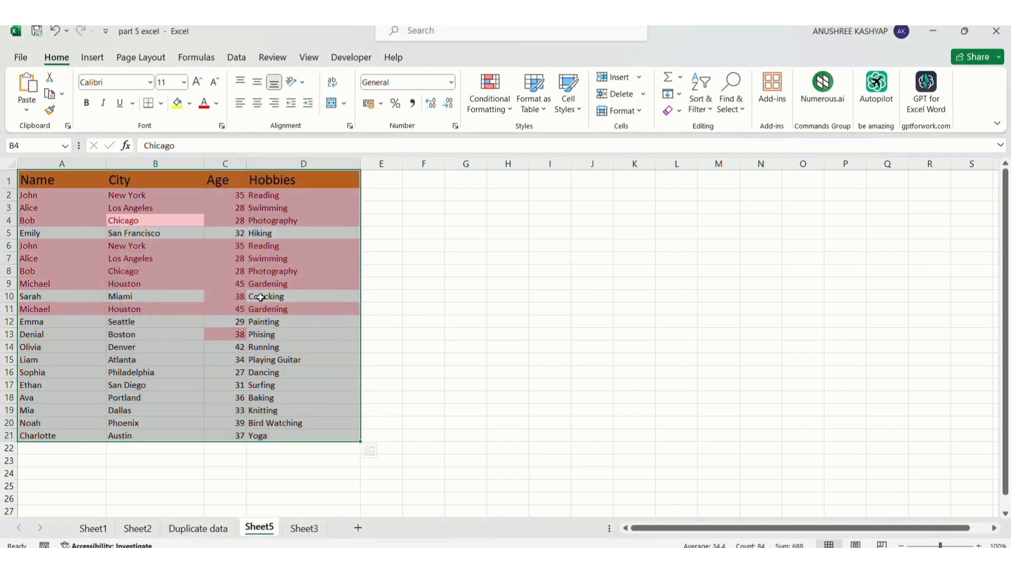
left_click(378, 244)
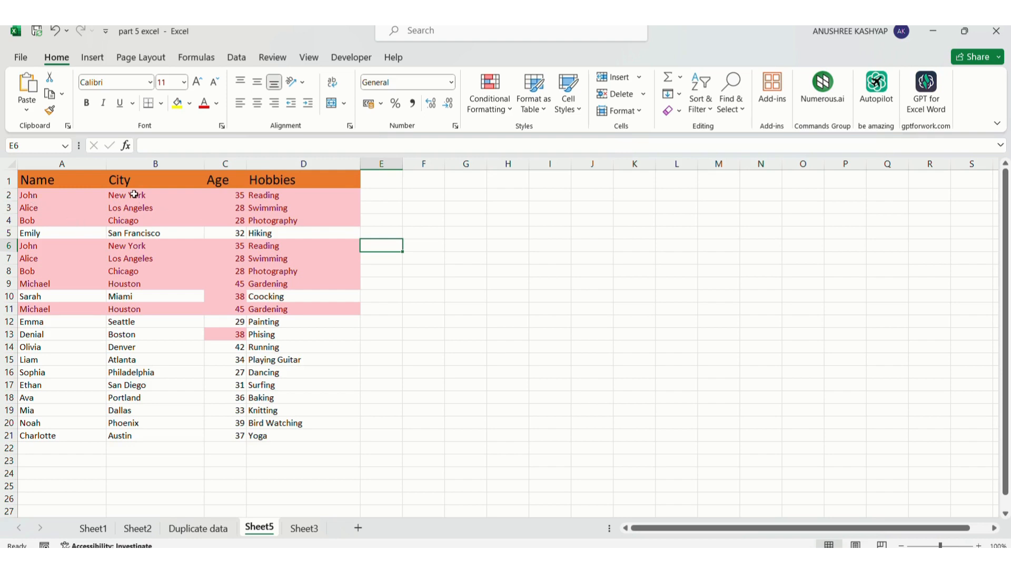
Compare the highlighted records in rows 2 and 6 across name, city, age and hobby.
left_click(30, 248)
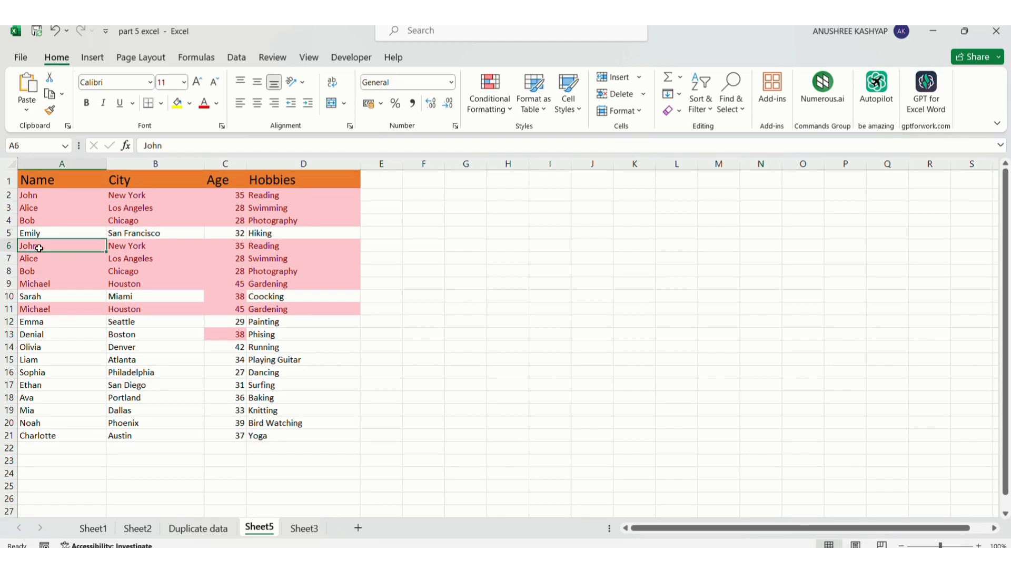
left_click(132, 251)
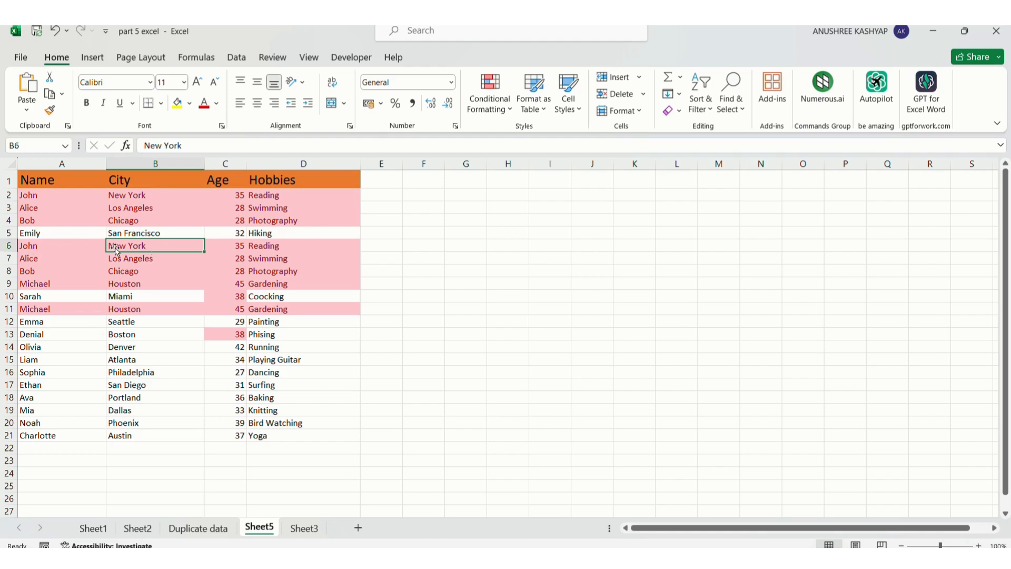
left_click(37, 196)
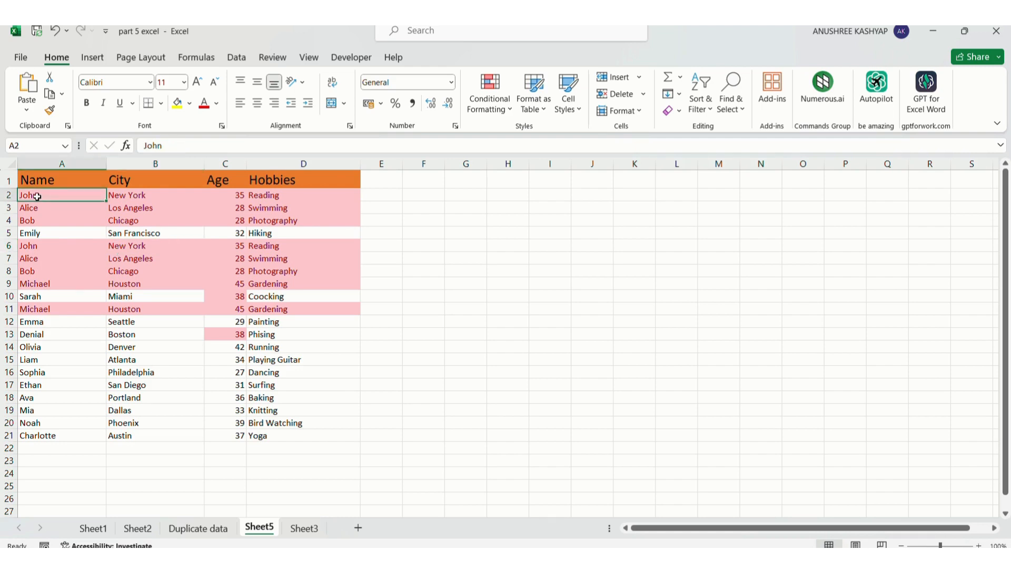
left_click(138, 196)
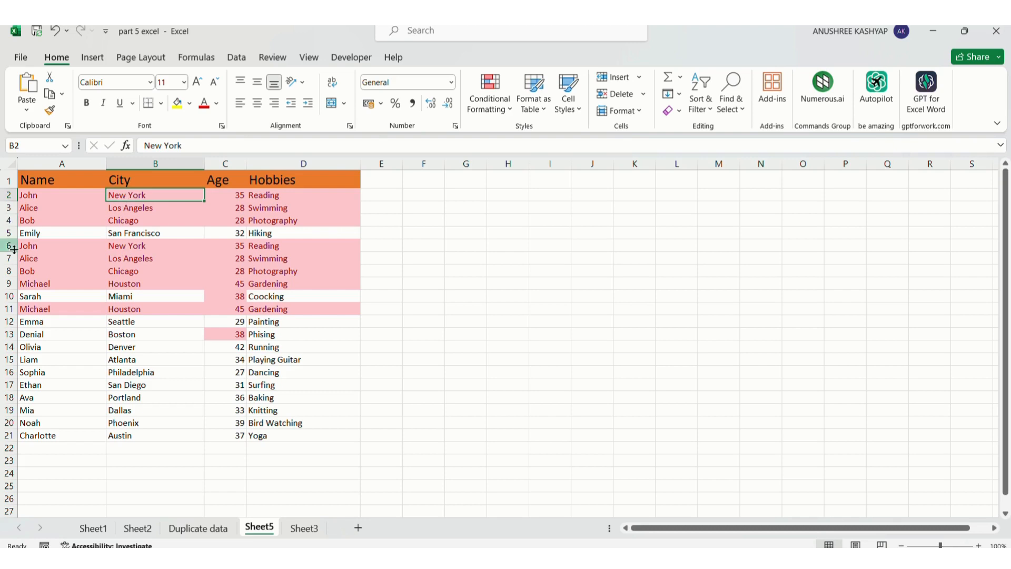
left_click(36, 249)
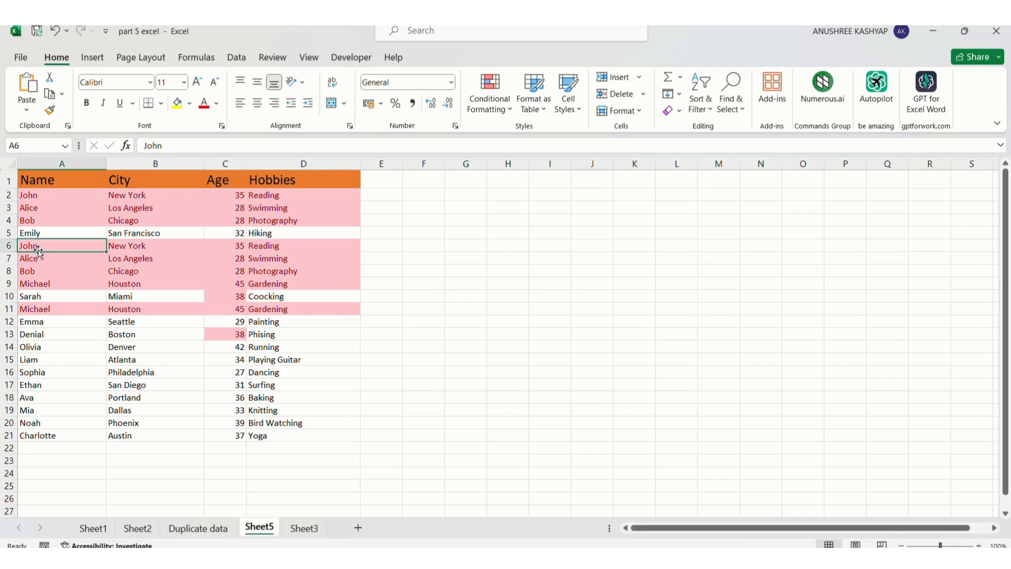
left_click(126, 248)
left_click(237, 195)
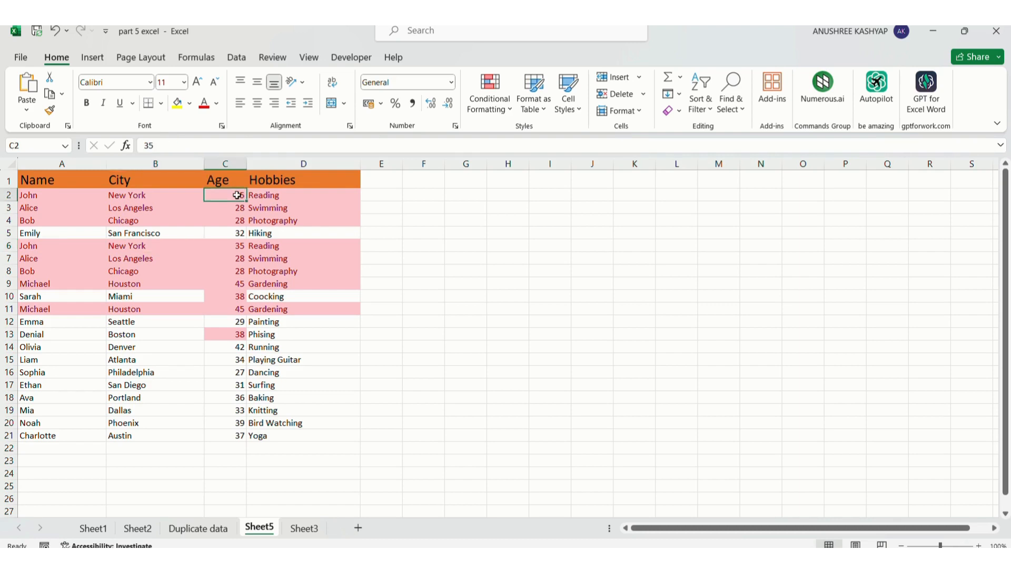
left_click(231, 248)
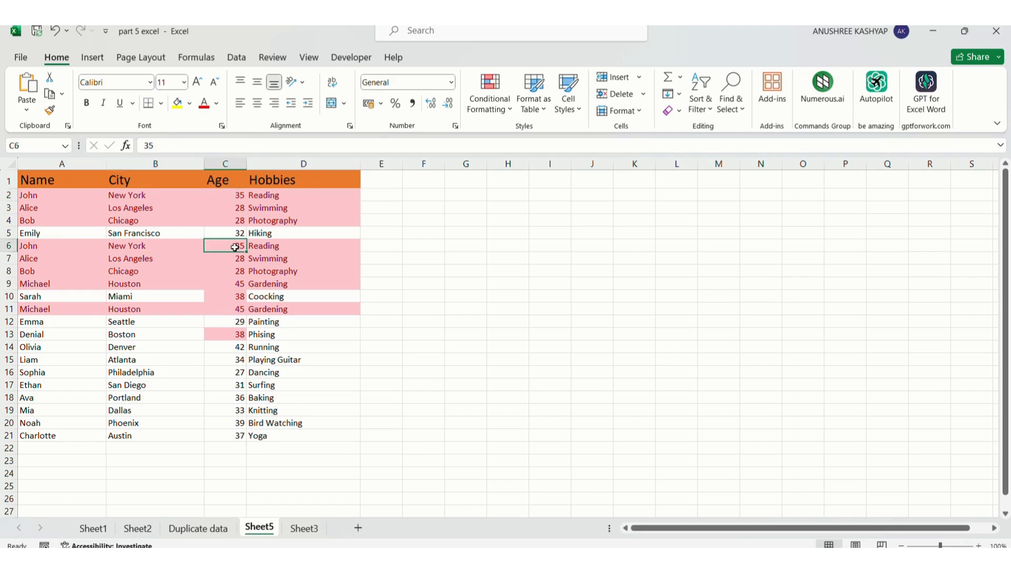
left_click(290, 195)
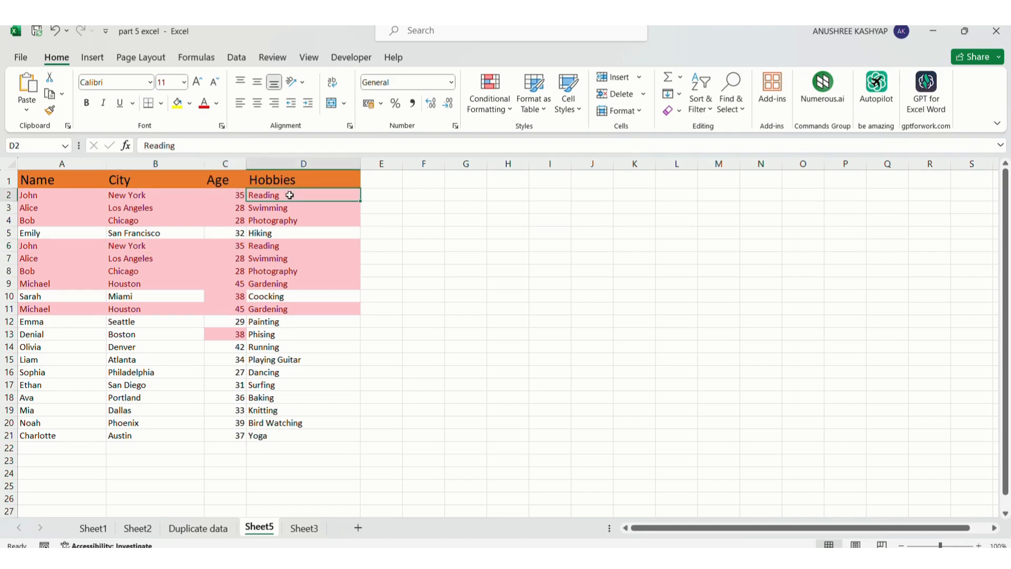
left_click(278, 247)
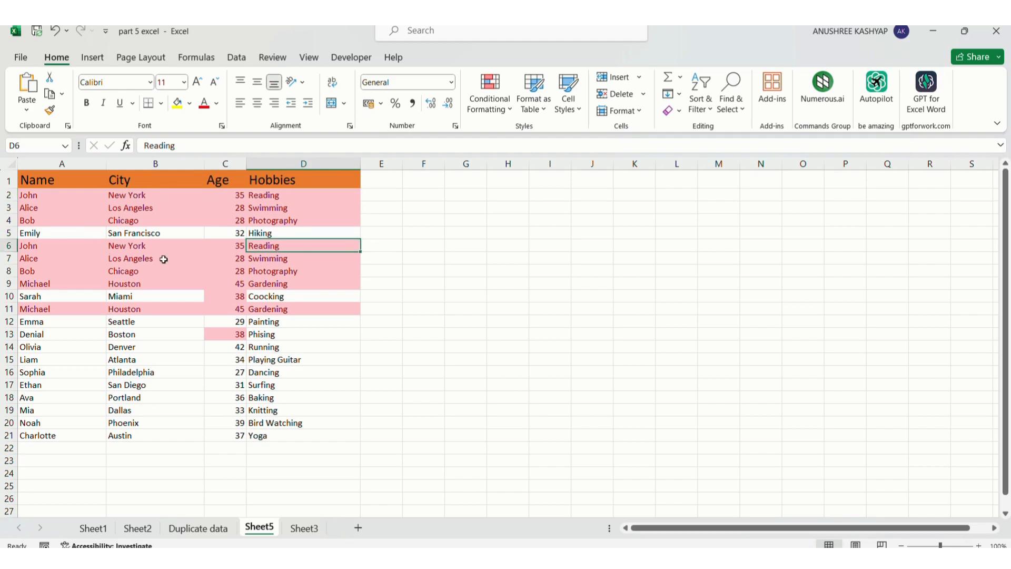
left_click(369, 249)
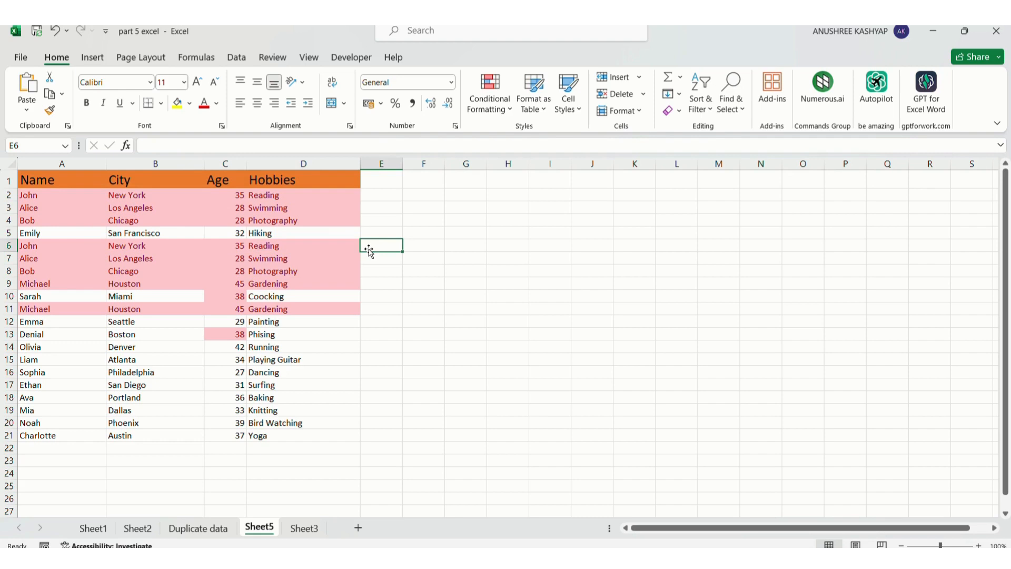
Compare the two New York city entries in B2 and B6.
left_click(113, 197)
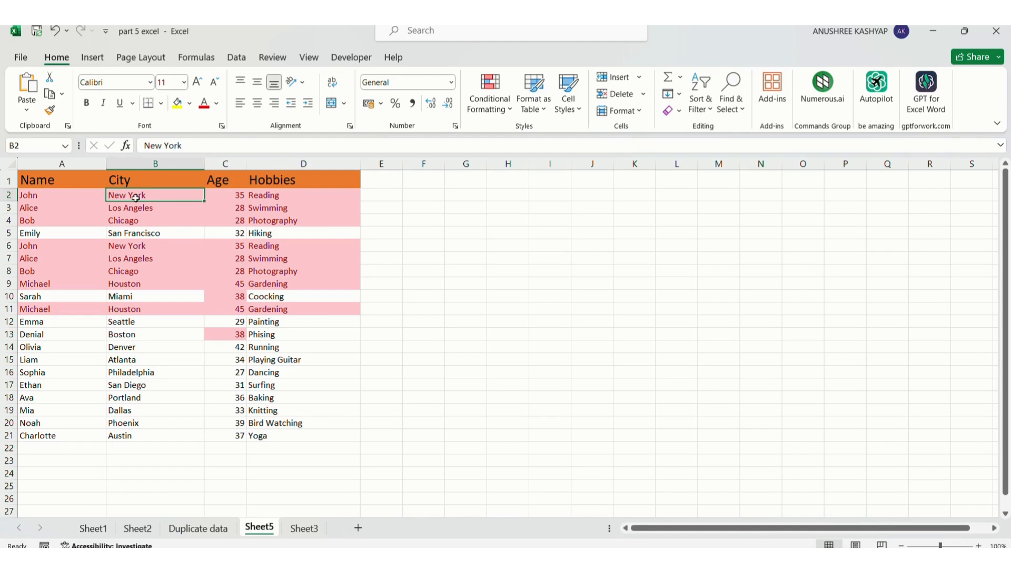
left_click(127, 251)
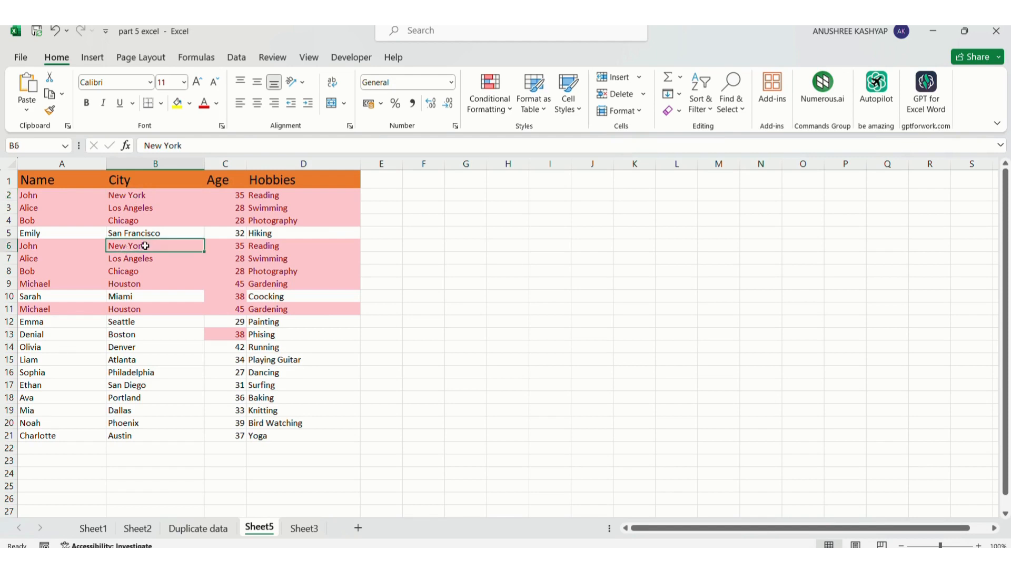
left_click(406, 256)
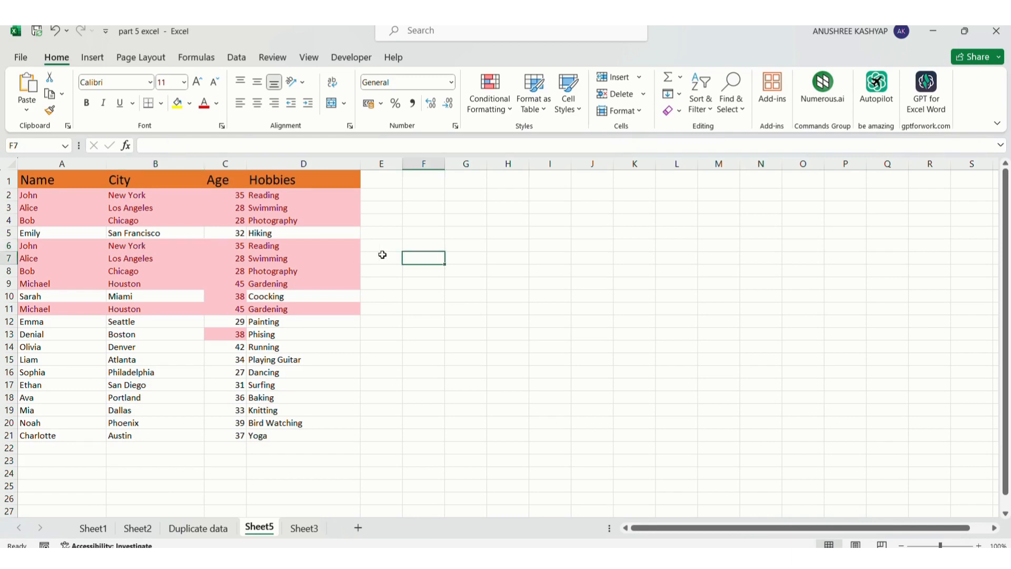
left_click(125, 197)
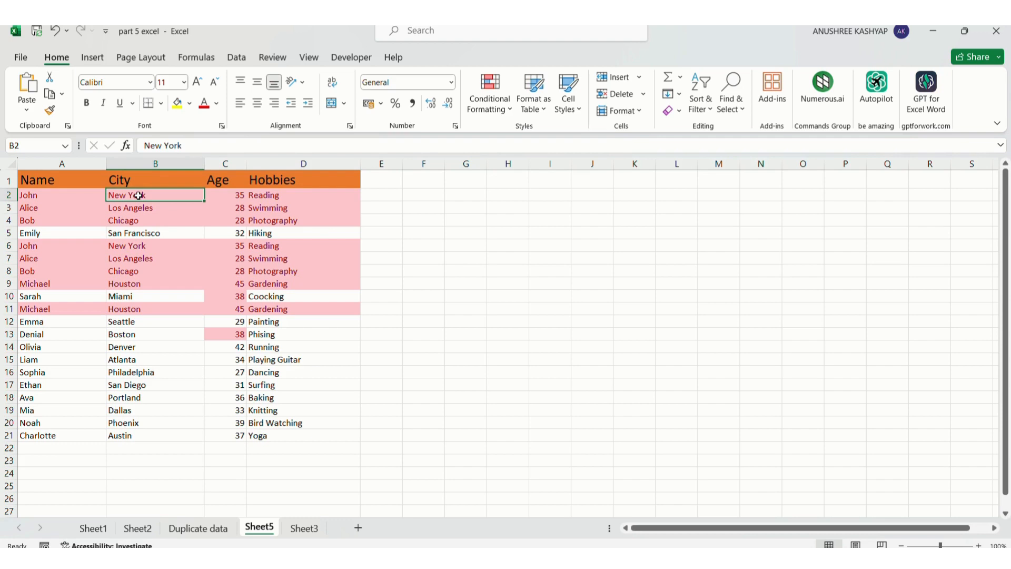
left_click(127, 248)
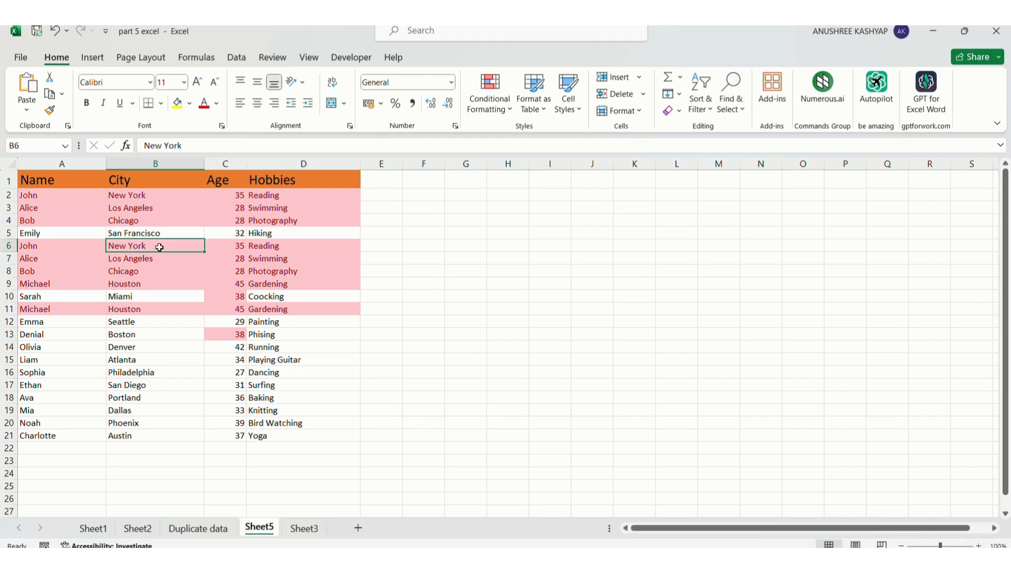
left_click(406, 246)
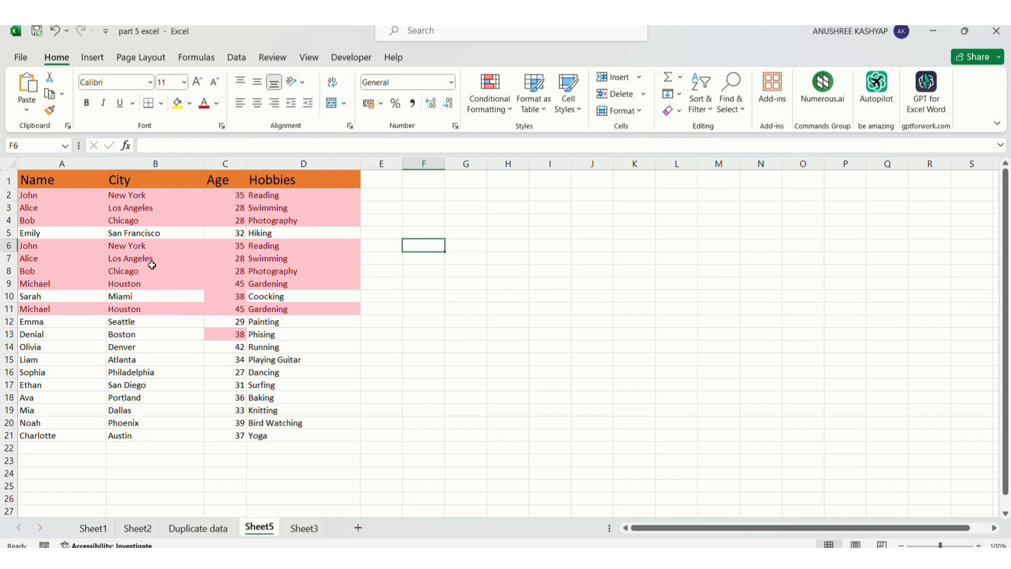
Undo the duplicate-value highlighting on the data table.
key("ctrl+z")
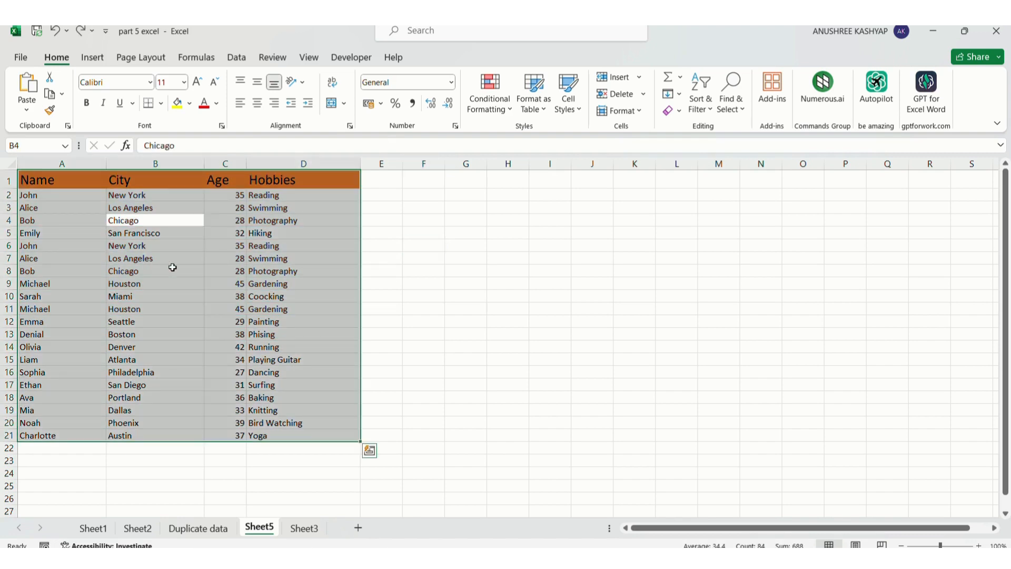
left_click(419, 249)
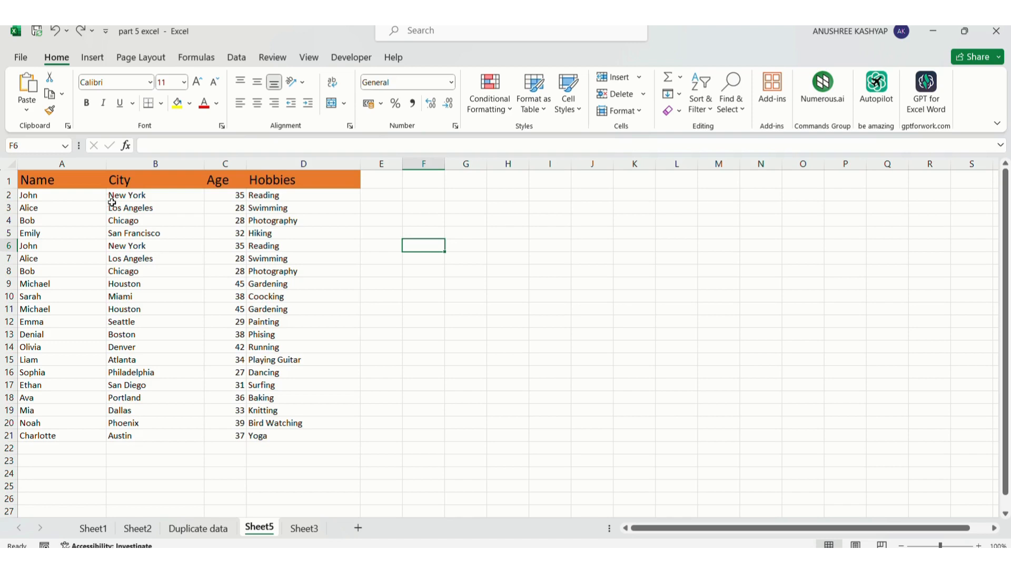
Remove duplicate rows from the whole data table A1:D21, comparing Columns A to D with the data-has-headers option turned off.
left_click(236, 59)
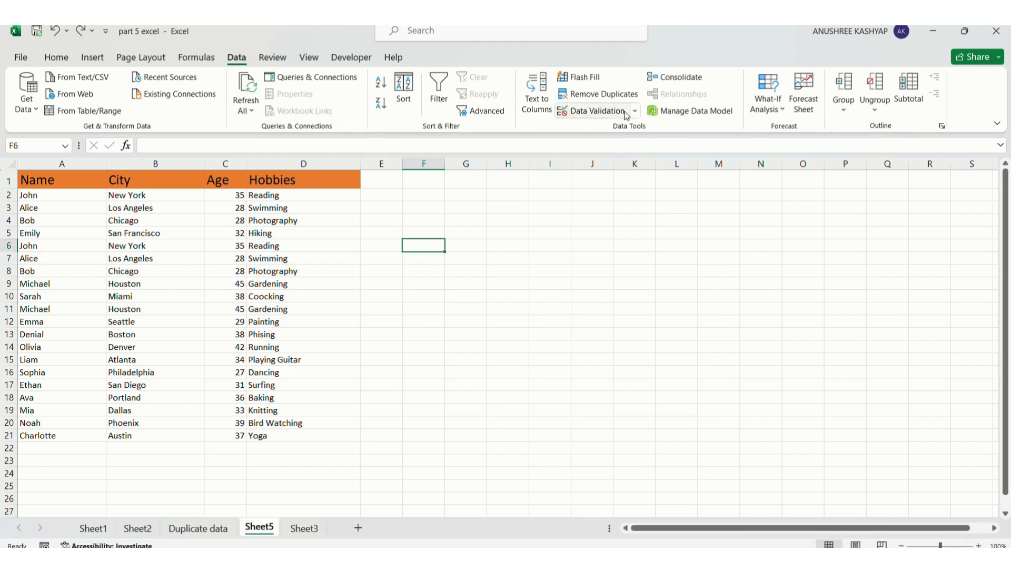
left_click(302, 231)
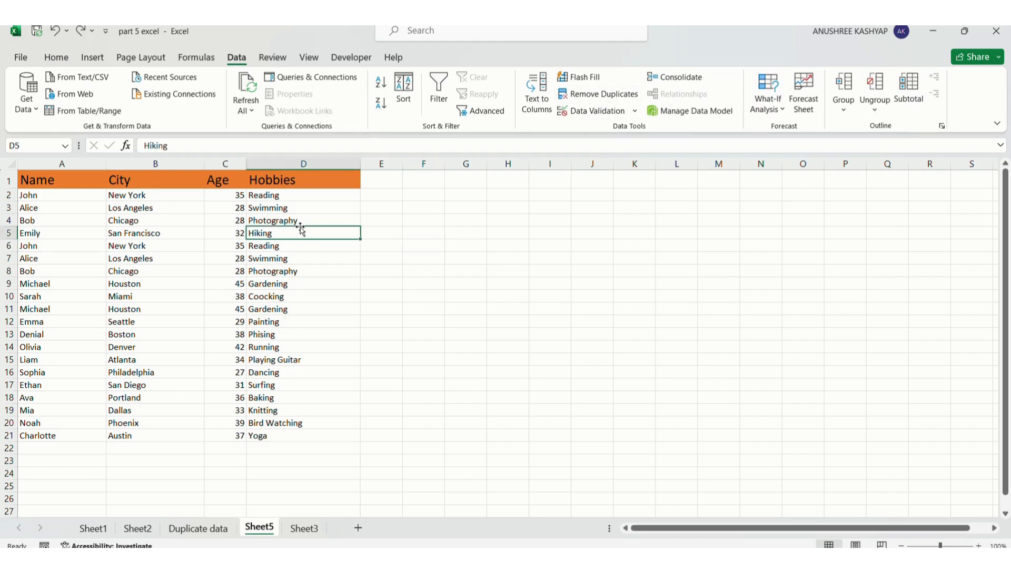
key("ctrl+a")
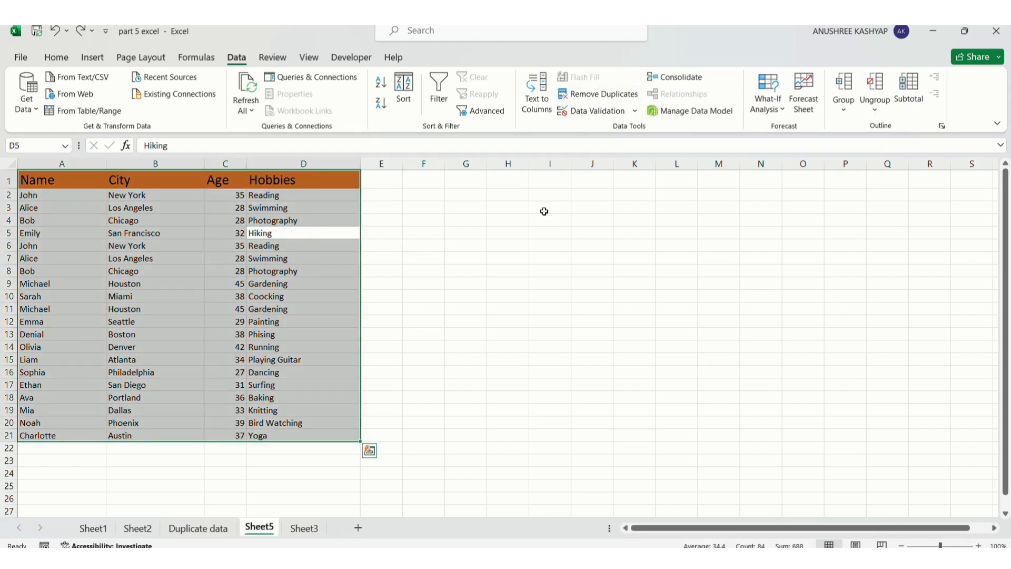
left_click(601, 98)
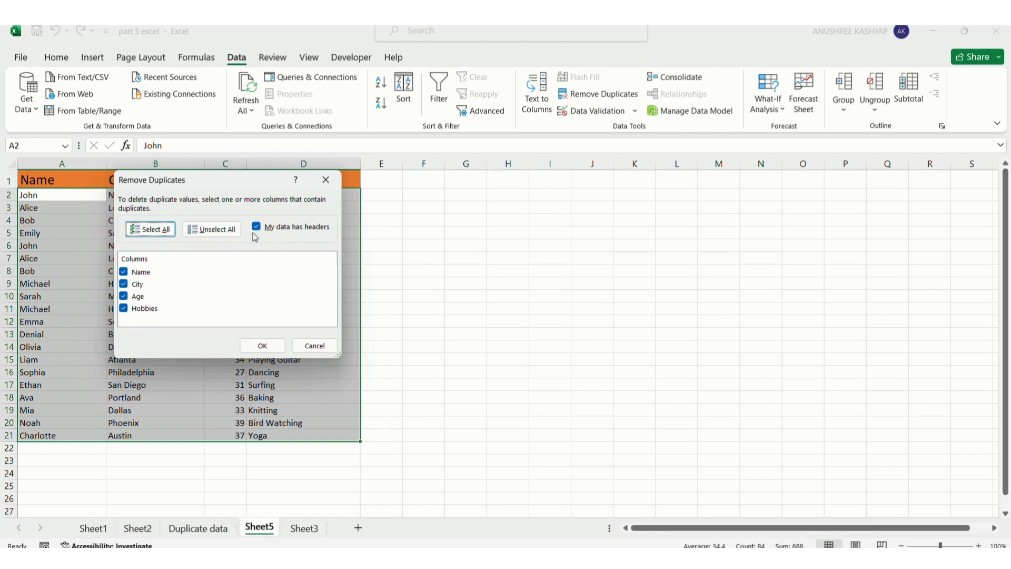
left_click_drag(240, 183, 545, 222)
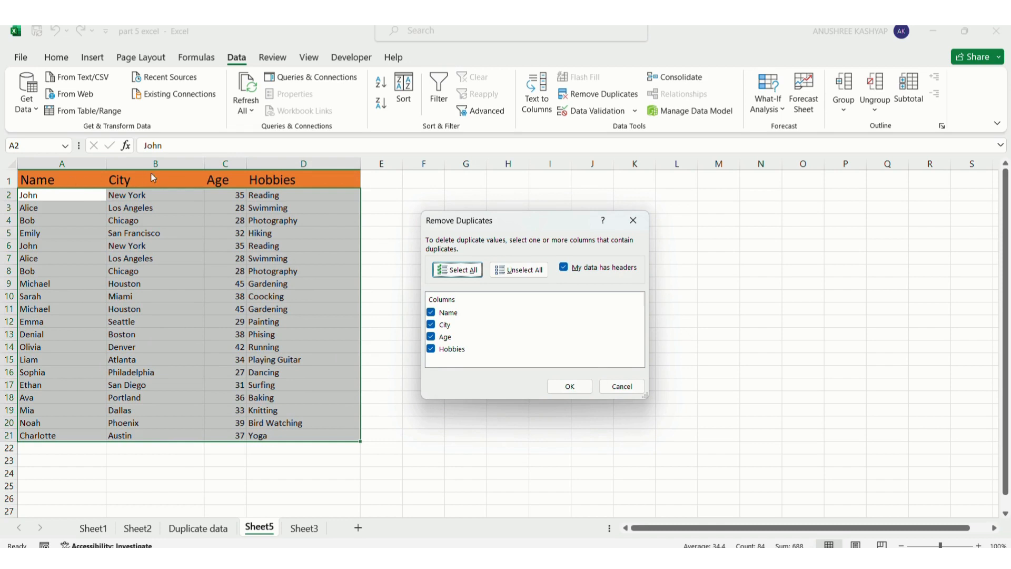
left_click(564, 268)
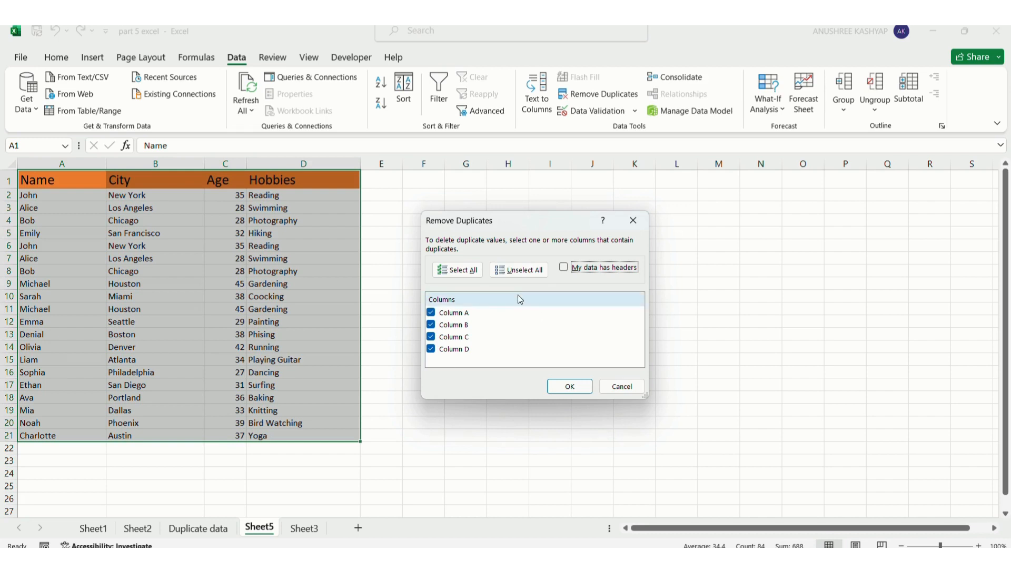
left_click(562, 391)
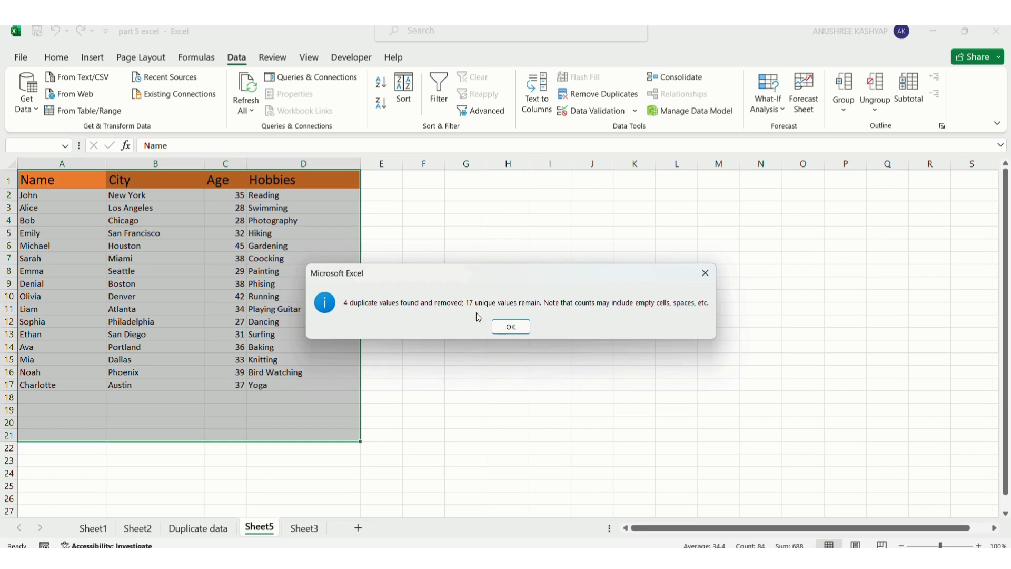
left_click(510, 327)
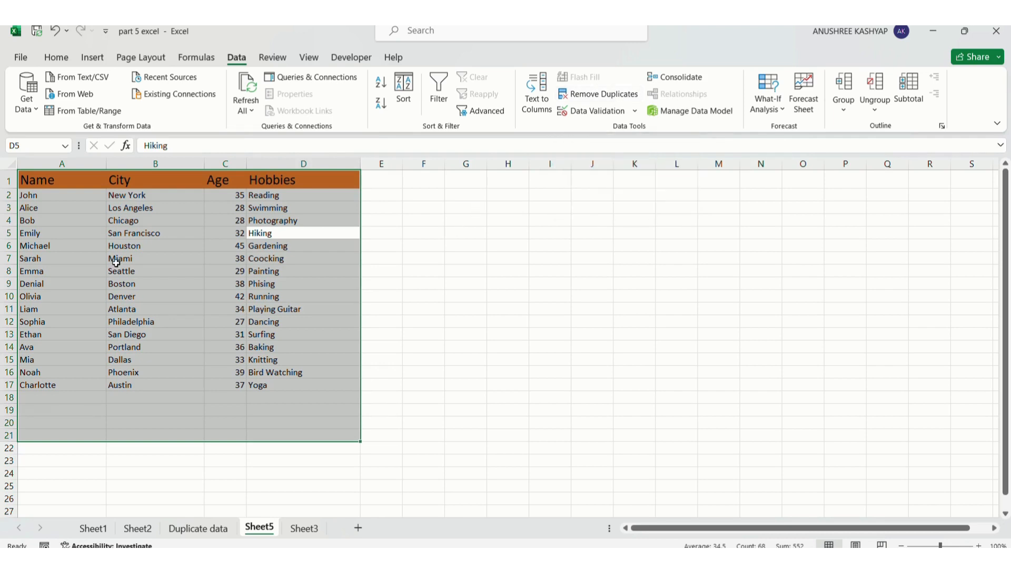
left_click(422, 249)
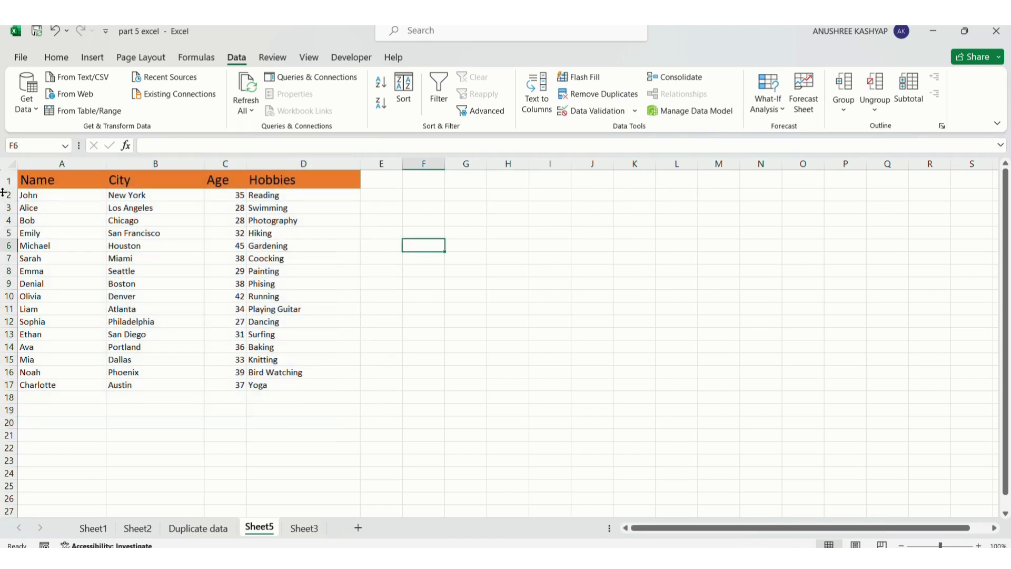
left_click(41, 398)
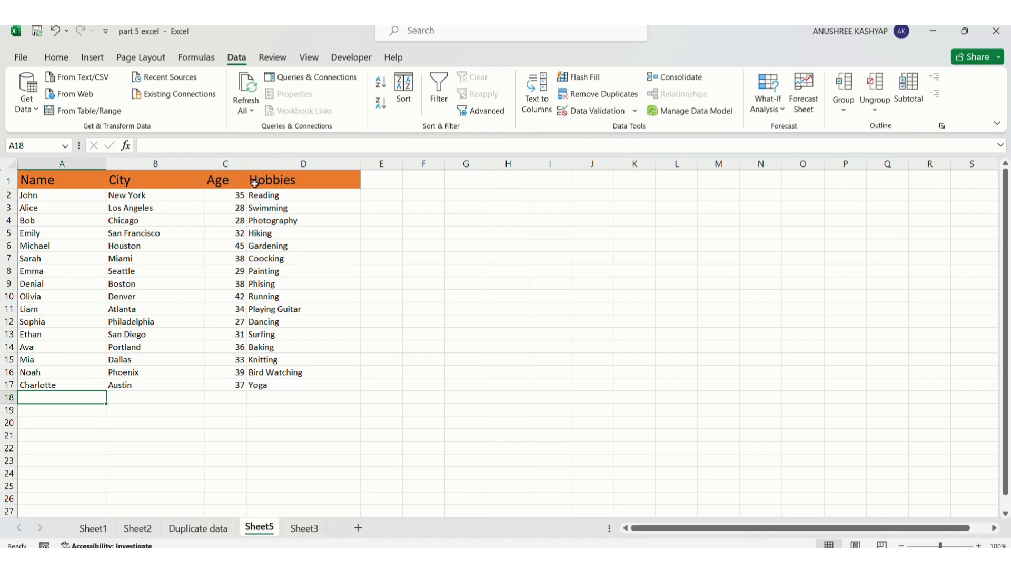
left_click(454, 244)
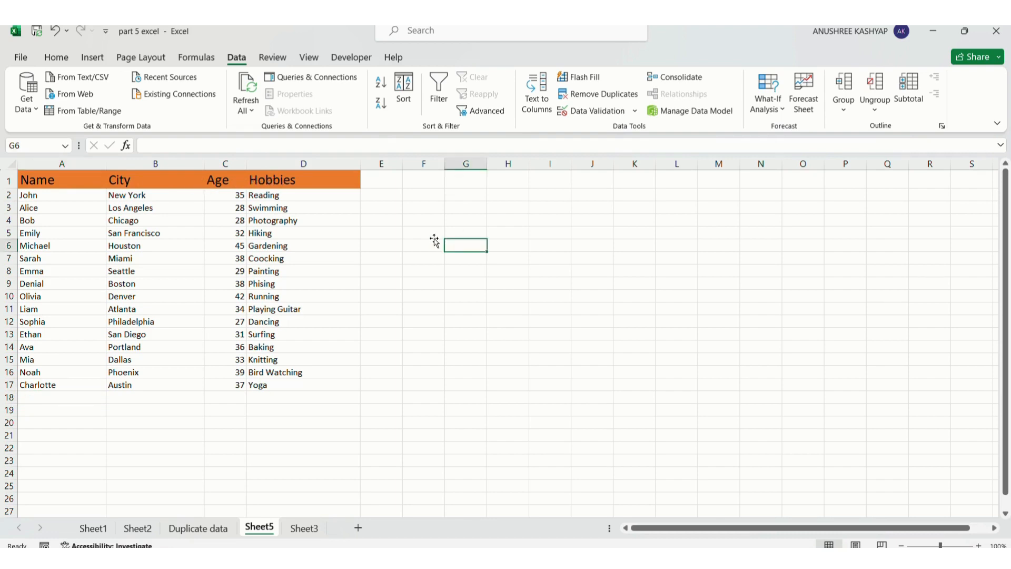
left_click_drag(26, 182, 315, 417)
left_click(377, 390)
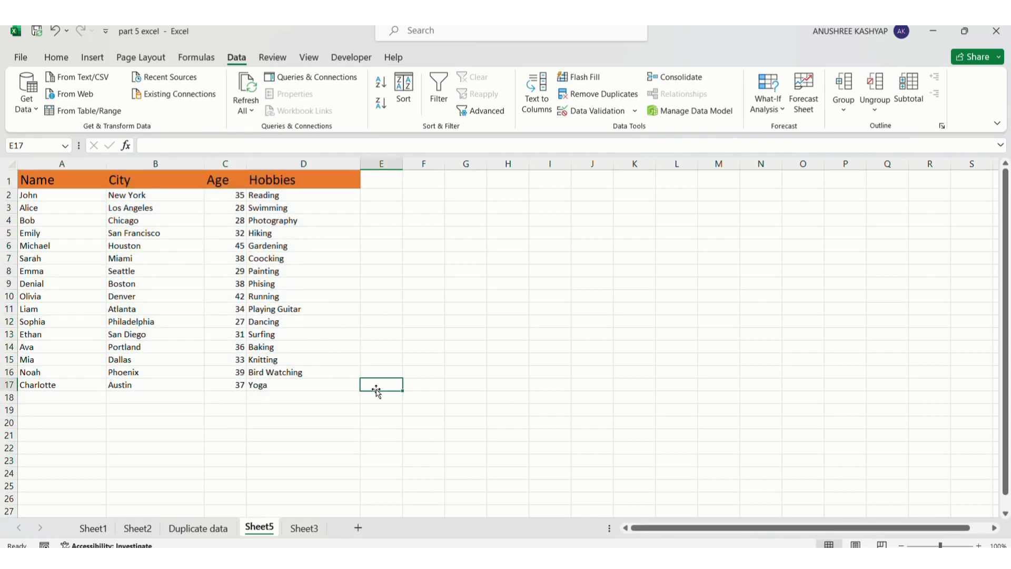
key("ctrl+a")
left_click(349, 382)
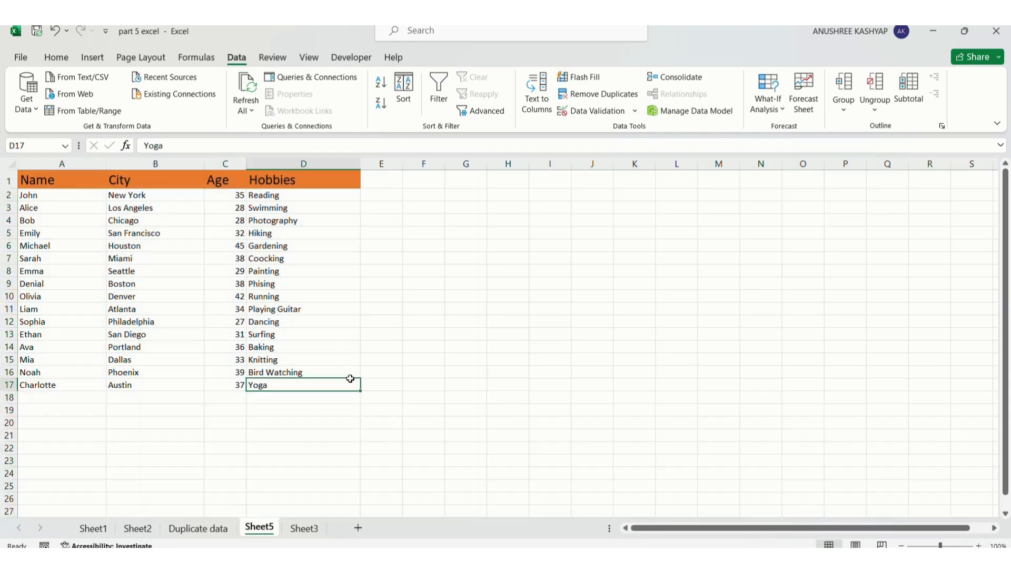
Undo the duplicate removal on the data table.
left_click(55, 35)
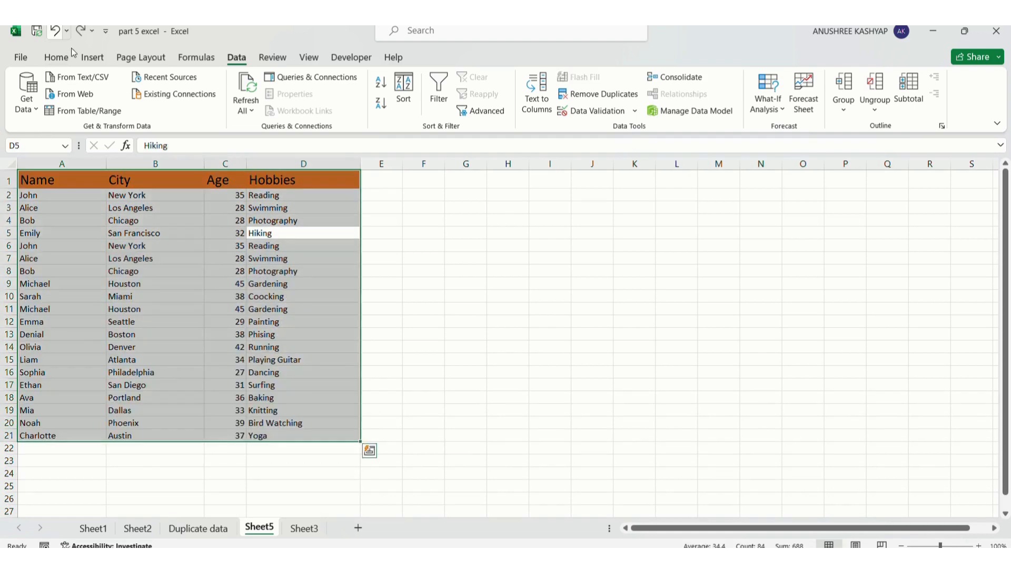
left_click(448, 319)
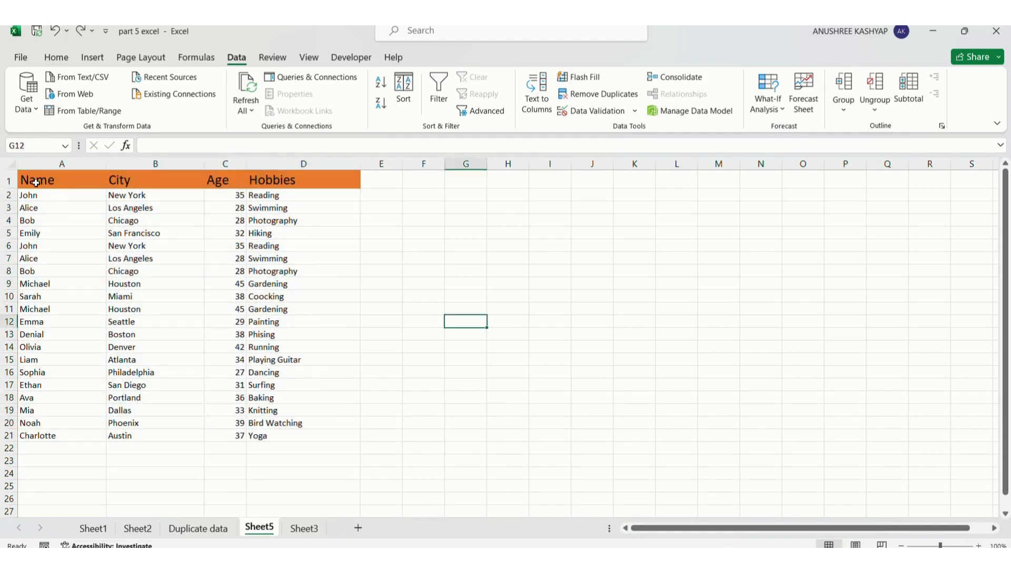
Remove duplicate rows from A1:D21, comparing Name, City, Age and Hobbies with the data treated as having headers.
left_click_drag(36, 184, 316, 437)
left_click(626, 100)
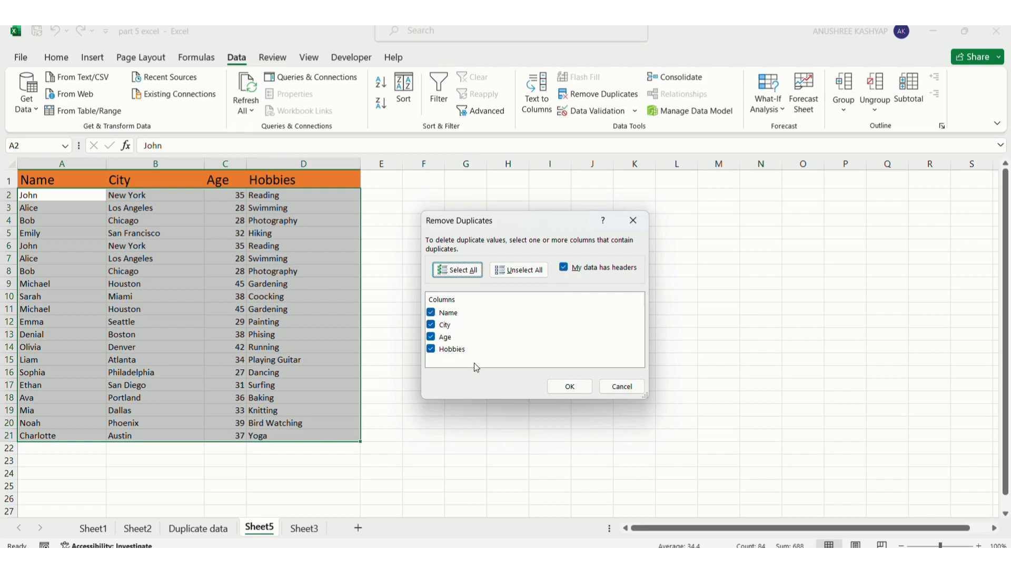
left_click(569, 387)
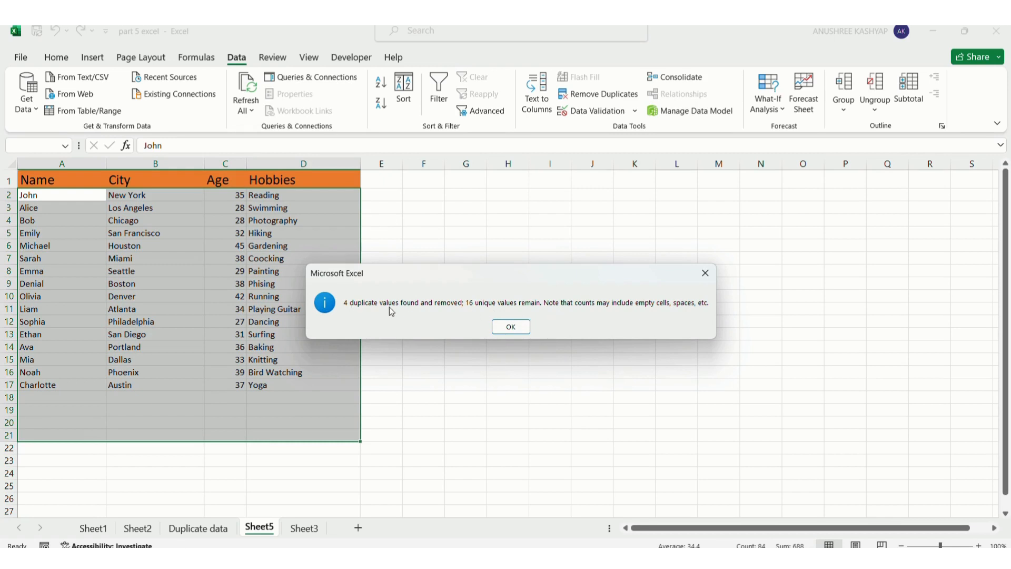
left_click(510, 327)
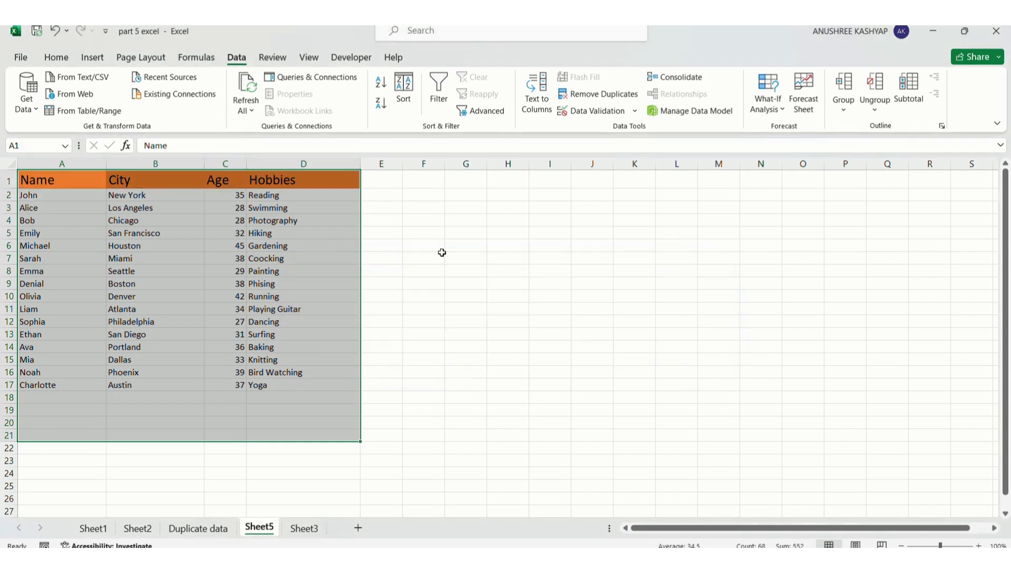
left_click(408, 245)
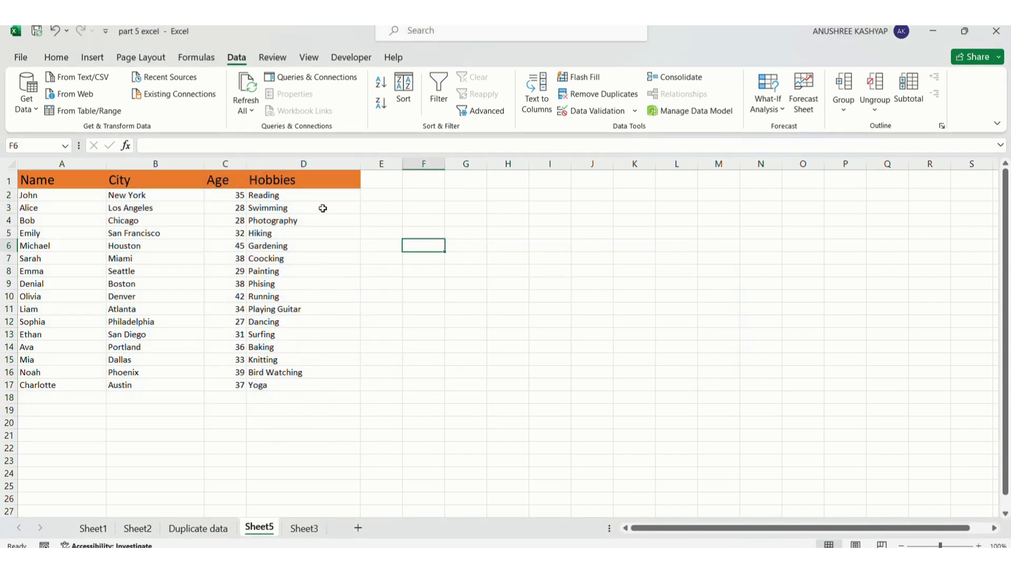